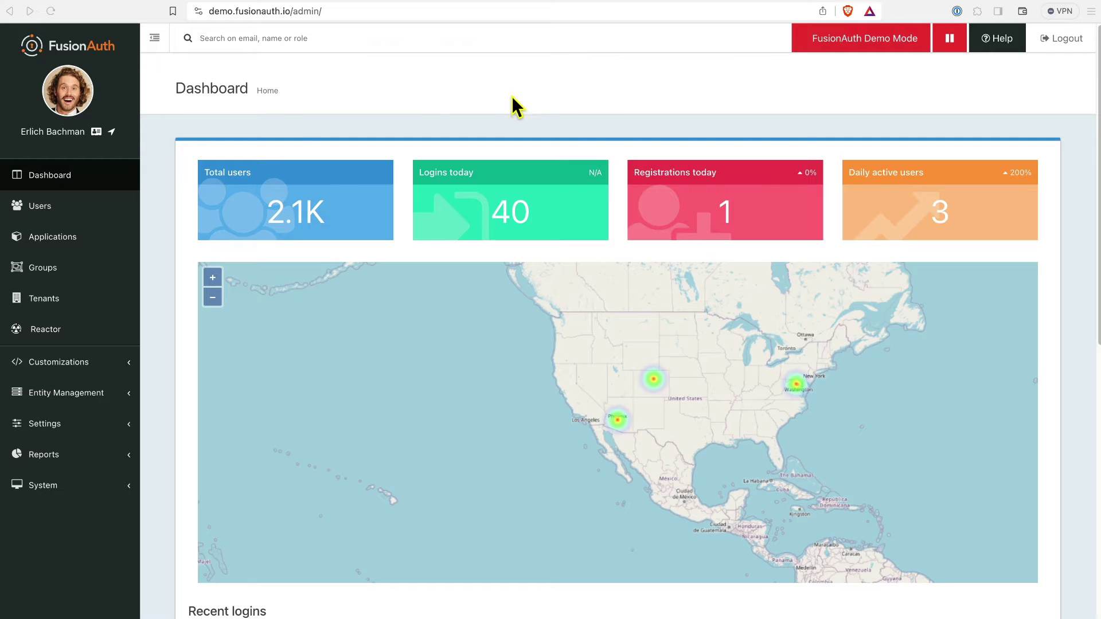
- Open the identity provider settings and copy the Google provider's Id
{"action": "left_click", "coordinate": [102, 427]}
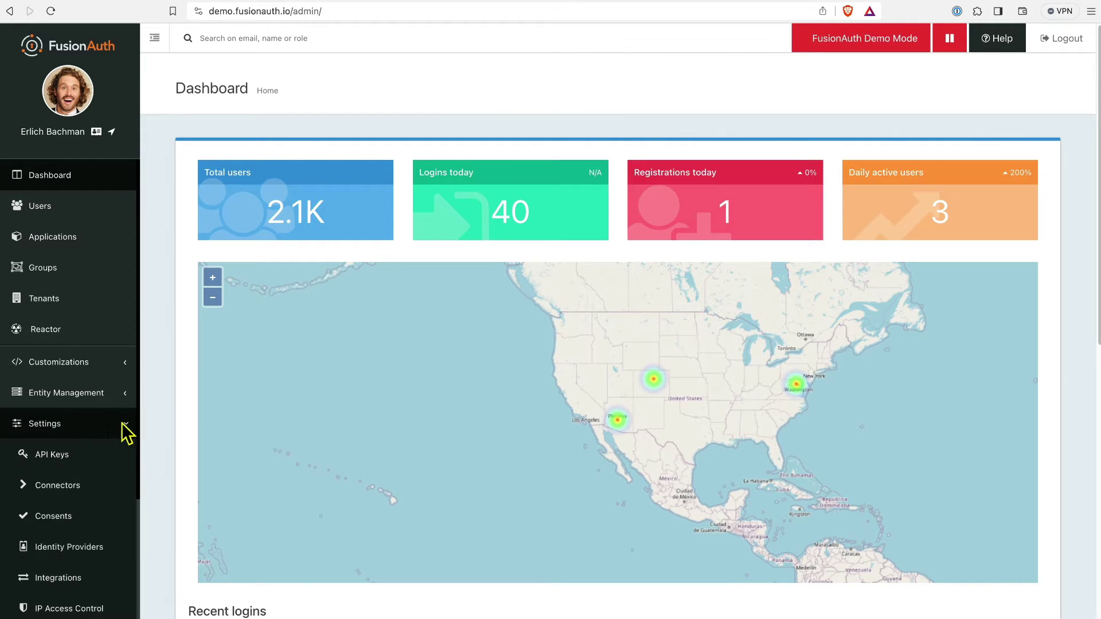
{"action": "left_click", "coordinate": [103, 548]}
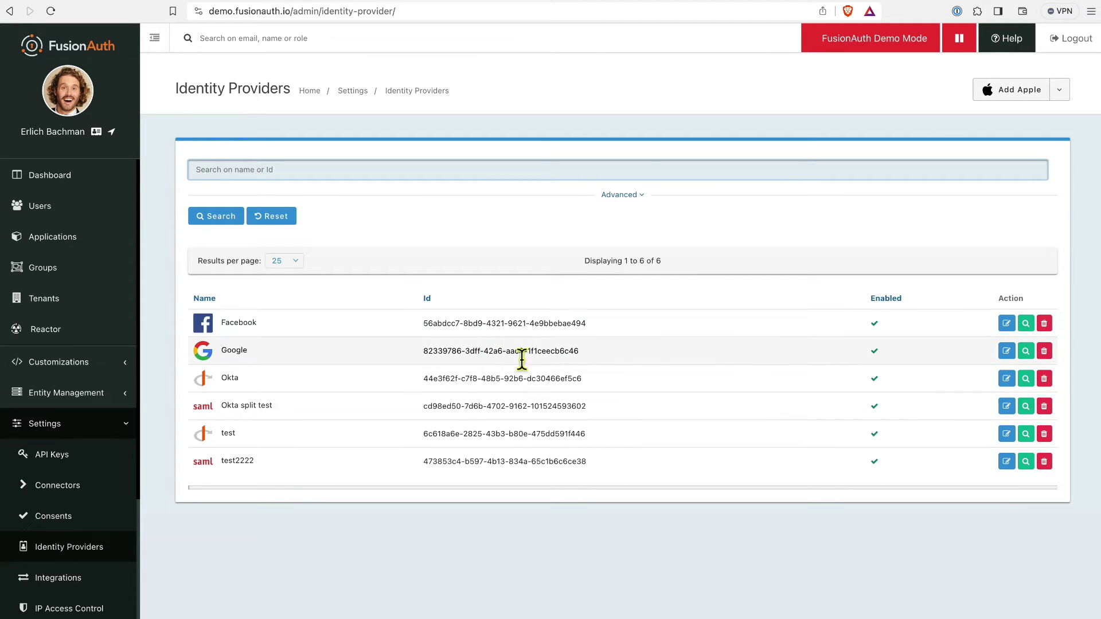
{"action": "triple_click", "coordinate": [583, 351]}
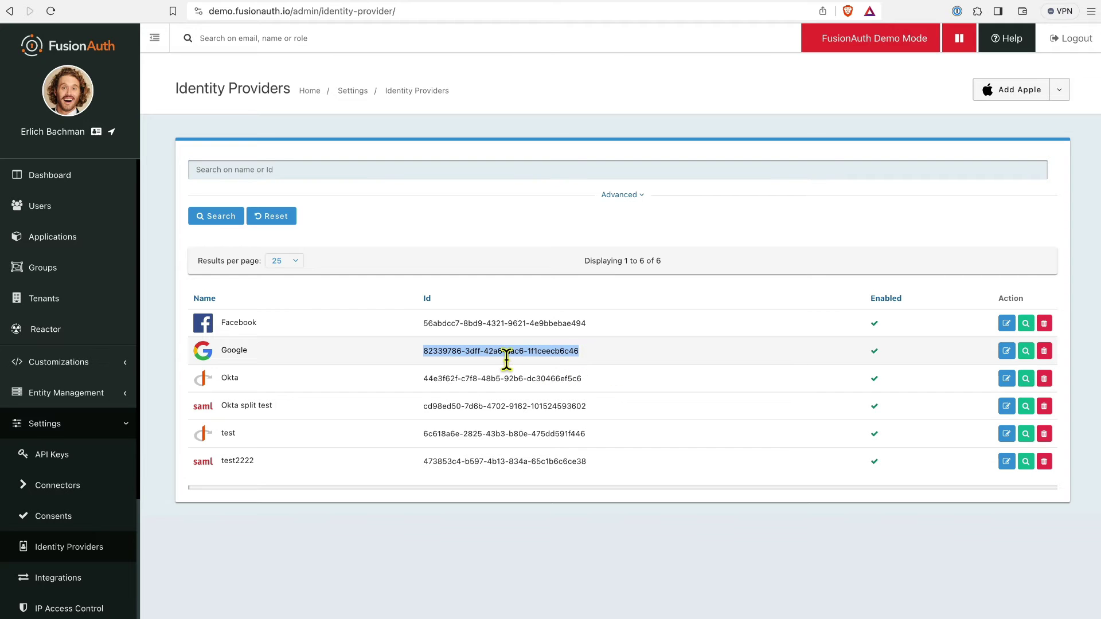
{"action": "right_click", "coordinate": [474, 359]}
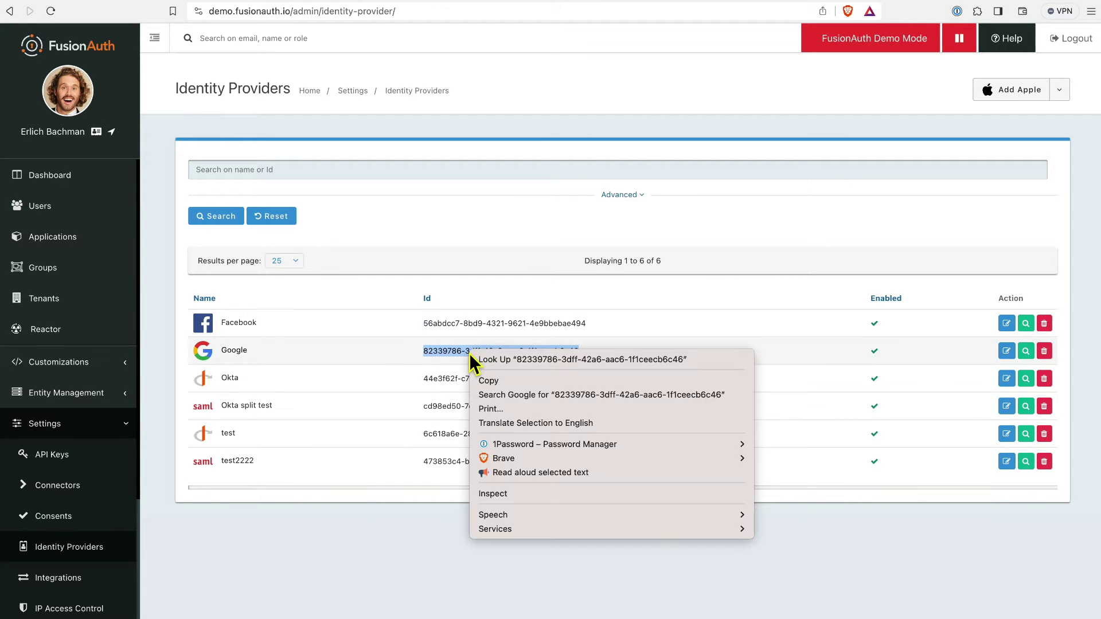
{"action": "left_click", "coordinate": [491, 380]}
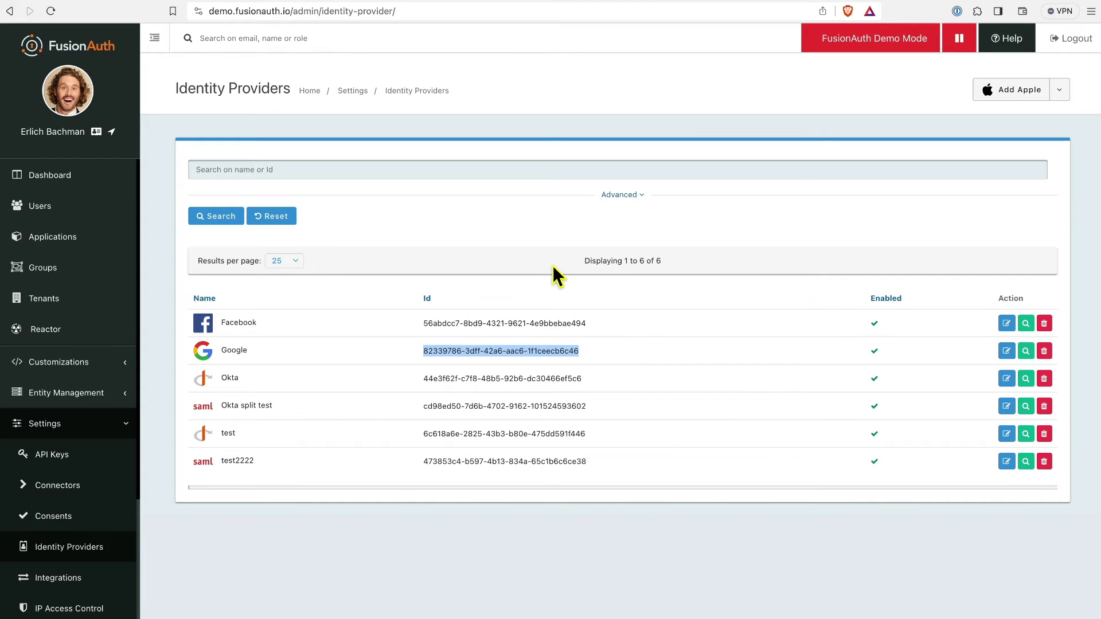
- Switch to the code editor and concatenate an empty string before the registrationCode parameter in the Login link of index.pug
{"action": "key", "text": "ctrl+Up"}
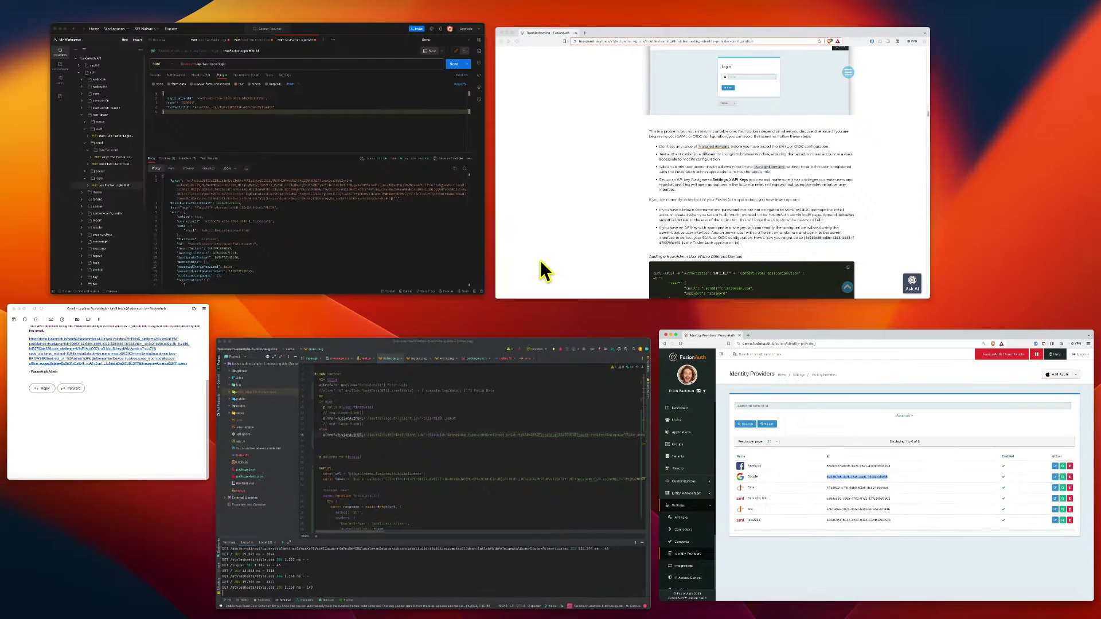
{"action": "left_click", "coordinate": [462, 401]}
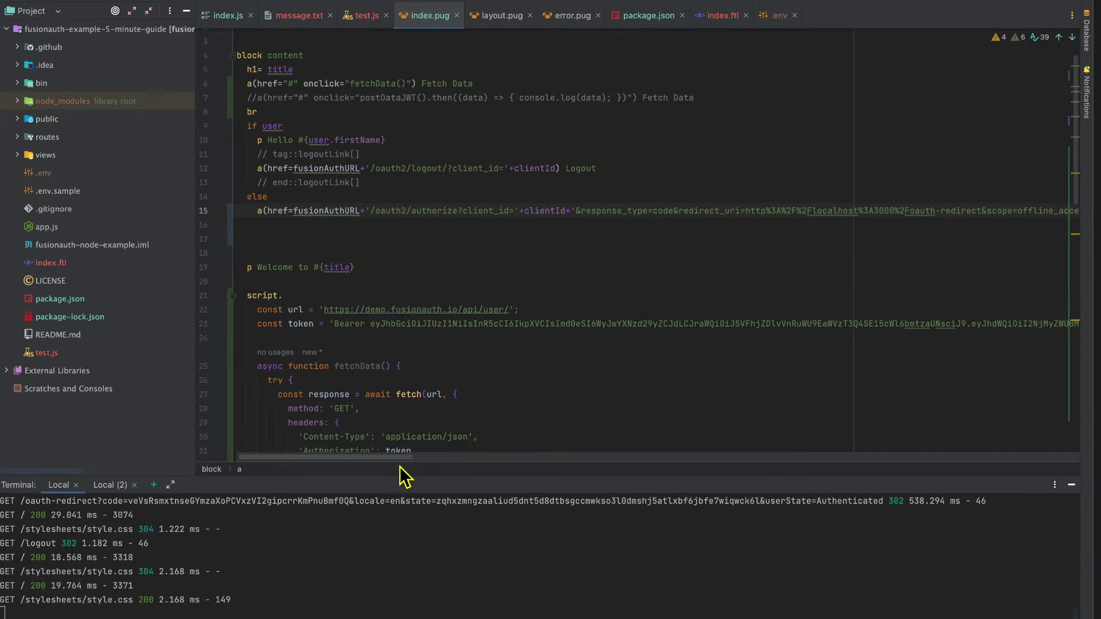
{"action": "left_click_drag", "start_coordinate": [401, 457], "coordinate": [541, 427]}
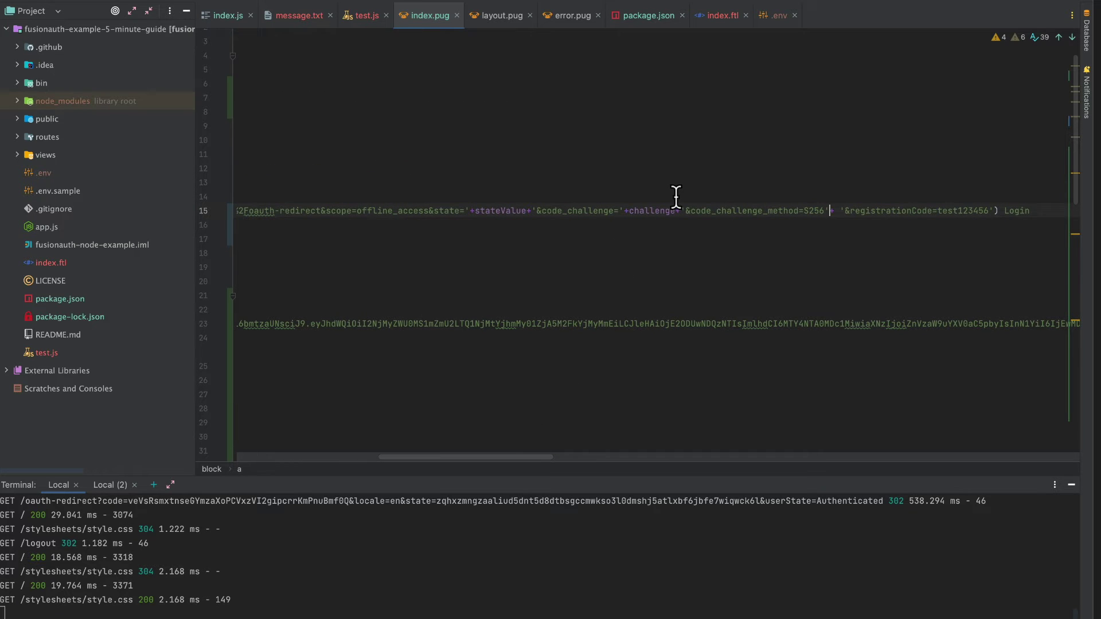
{"action": "type", "text": "''"}
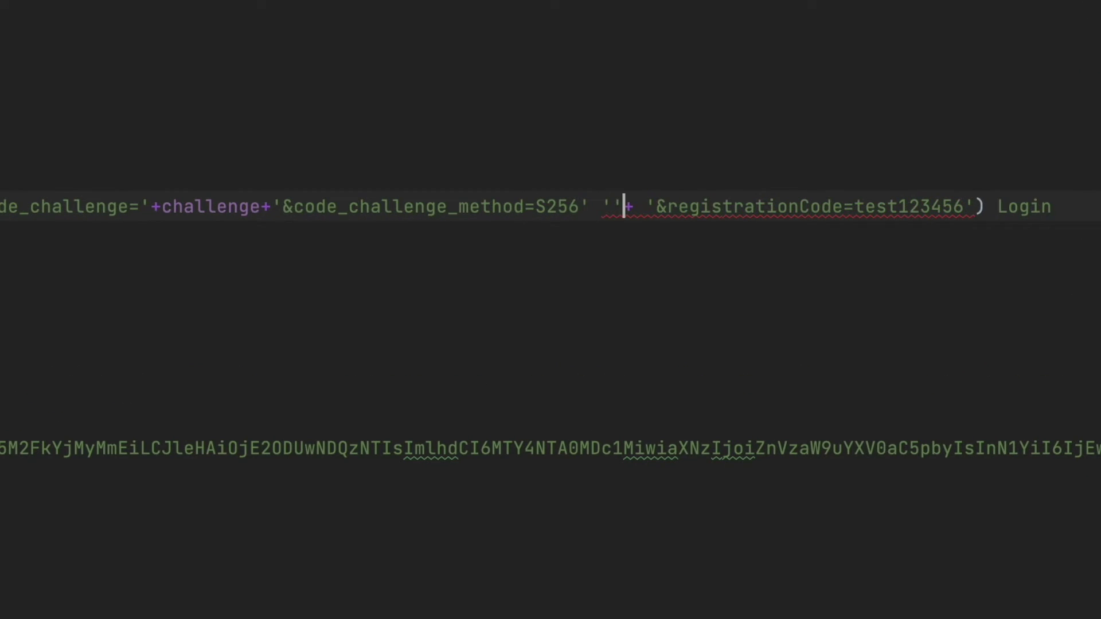
{"action": "key", "text": "Left"}
{"action": "key", "text": "Left"}
{"action": "type", "text": "+"}
{"action": "key", "text": "Right"}
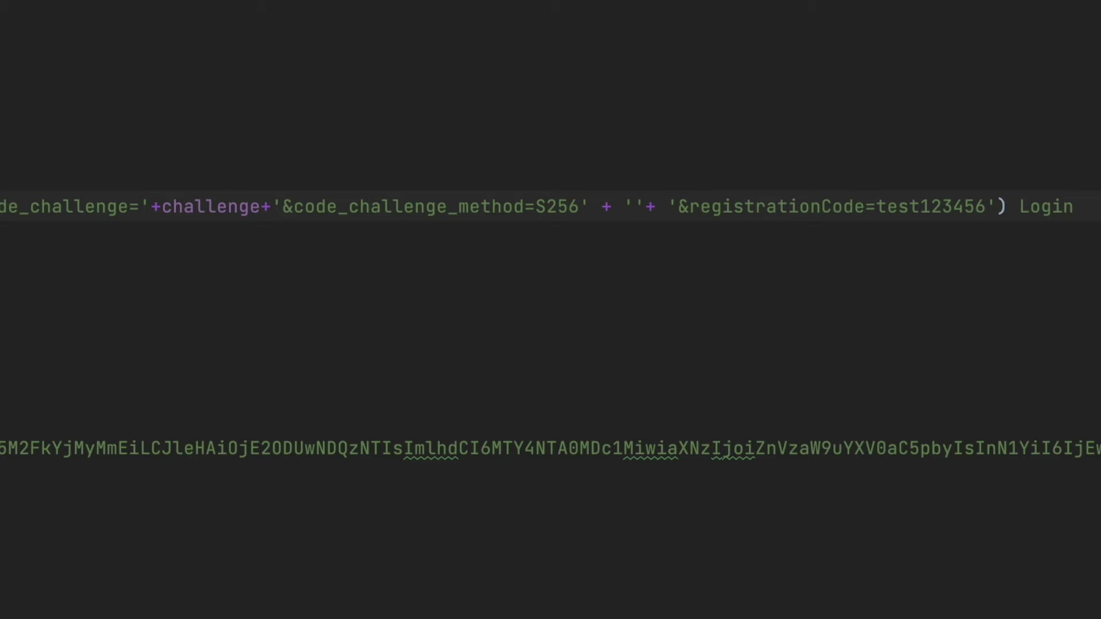
- Fill the empty string in the Login link with &idp_hint=82339786-3dff-42a6-aac6-1f1ceecb6c46, using the copied Google provider Id
{"action": "type", "text": "&"}
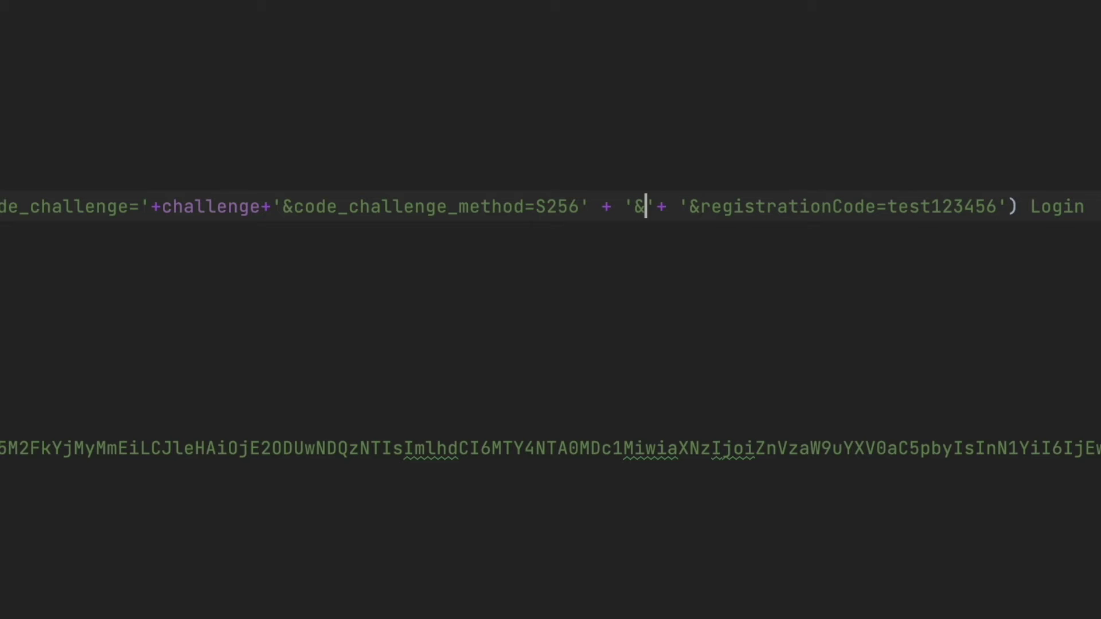
{"action": "type", "text": "i"}
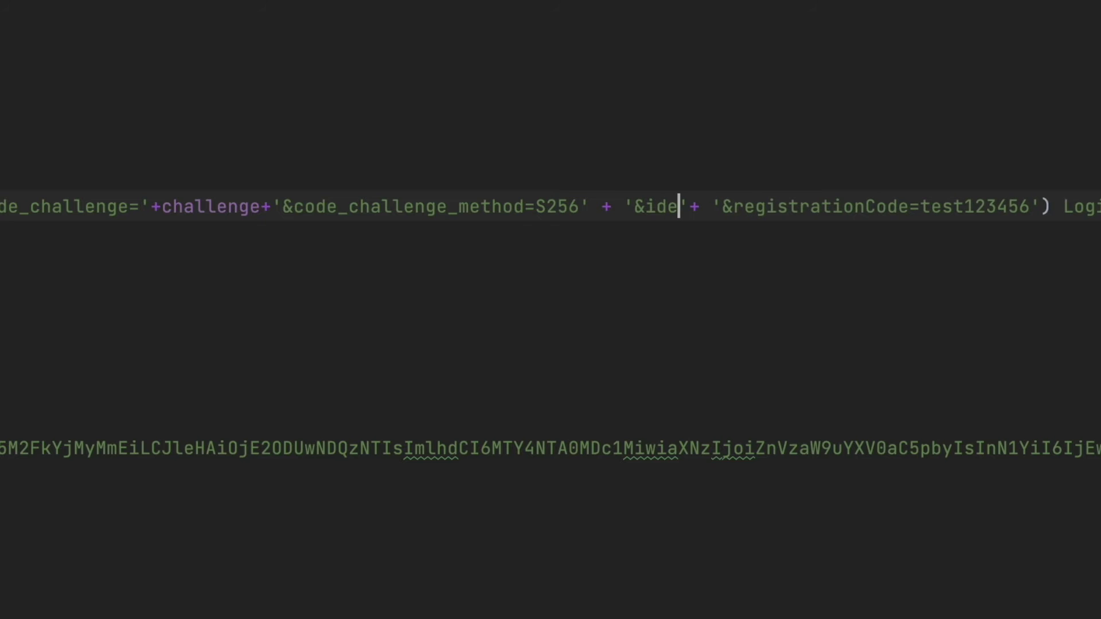
{"action": "type", "text": "dp_hu"}
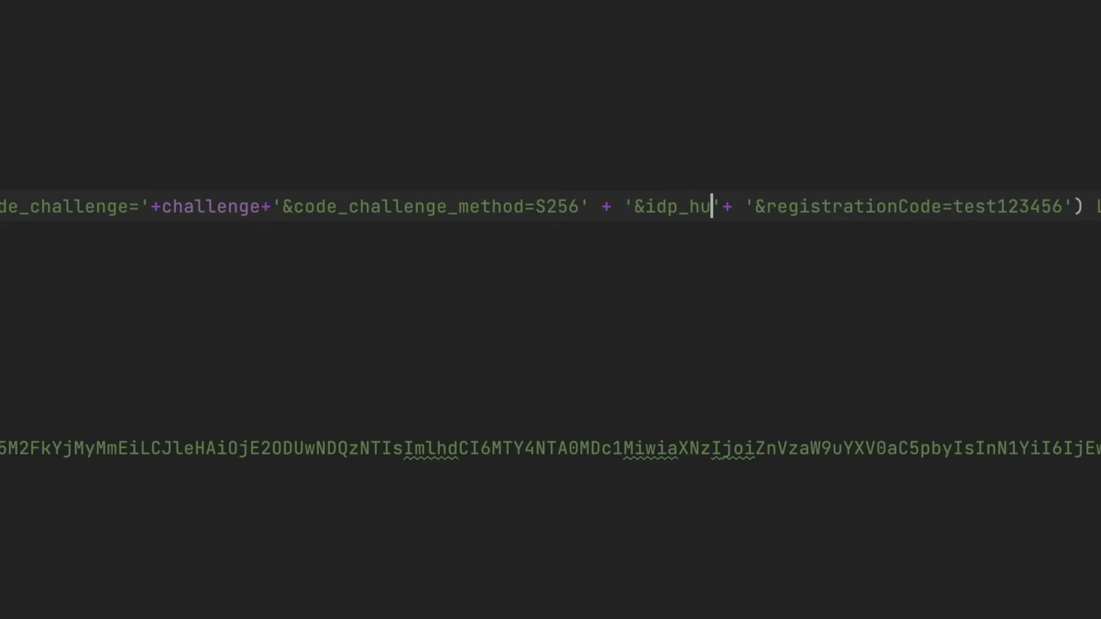
{"action": "key", "text": "BackSpace"}
{"action": "type", "text": "int"}
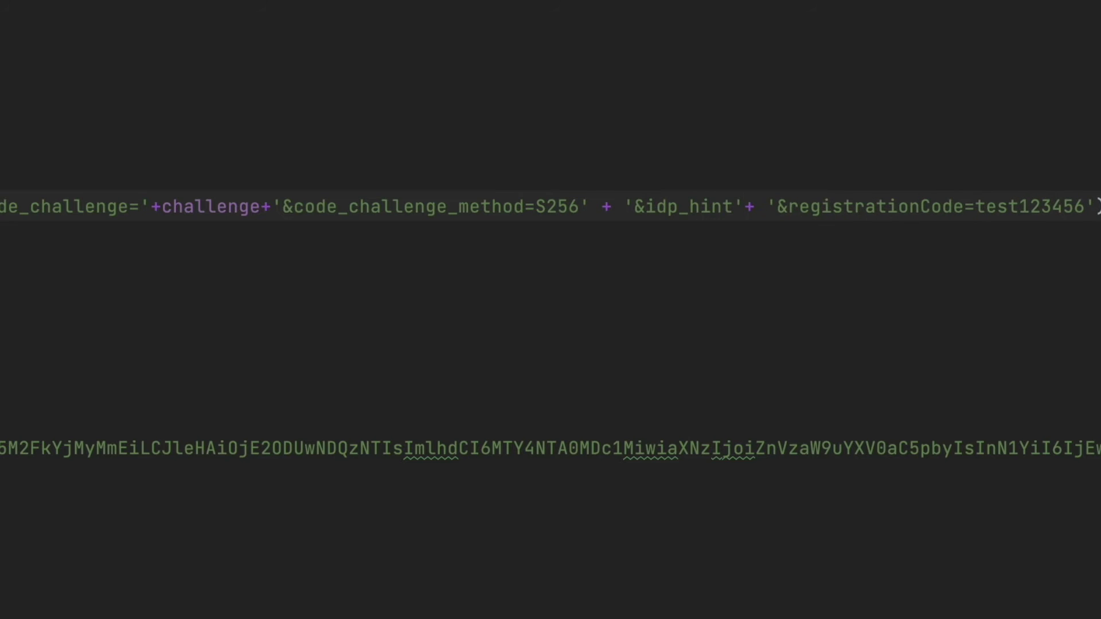
{"action": "type", "text": "="}
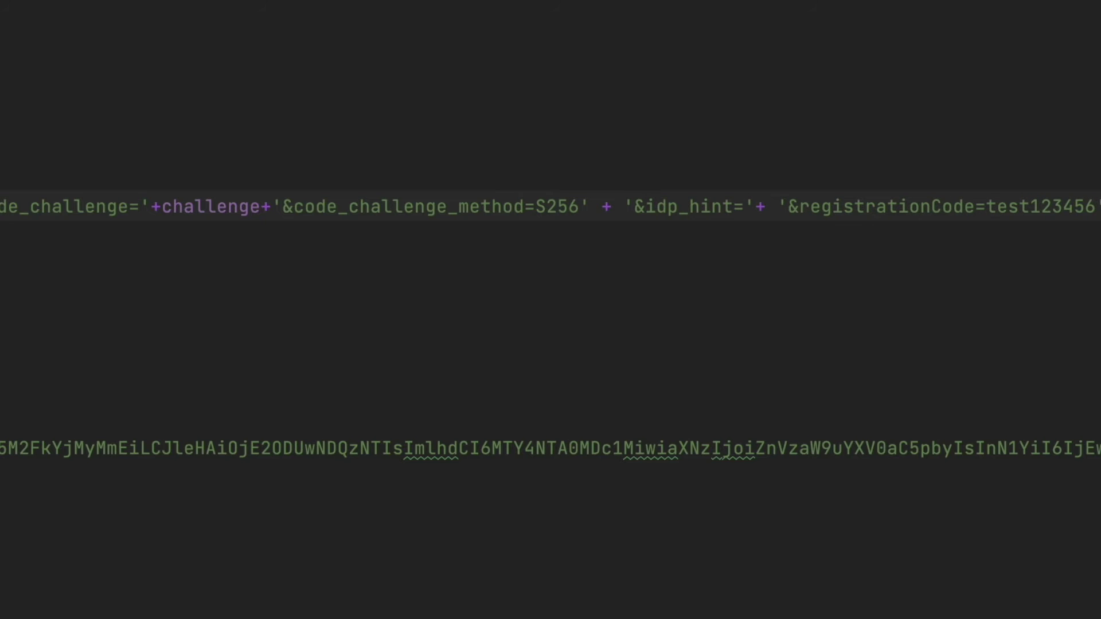
{"action": "type", "text": "82339786-3dff-42a6-aac6-1f1ceecb6c46"}
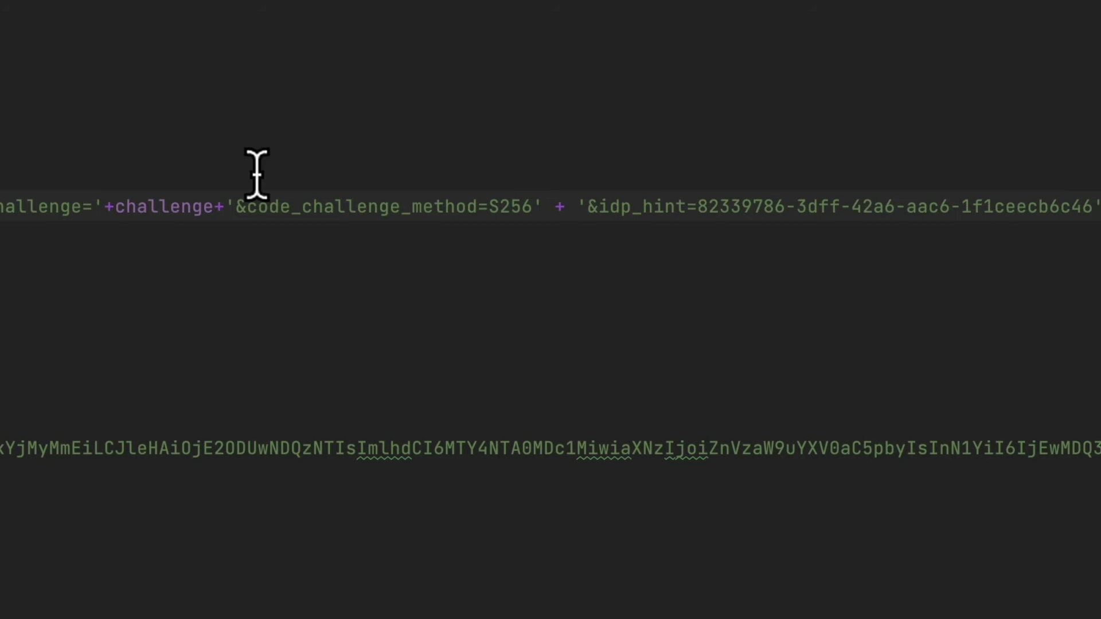
{"action": "scroll", "coordinate": [551, 310], "scroll_direction": "right", "scroll_amount": 10}
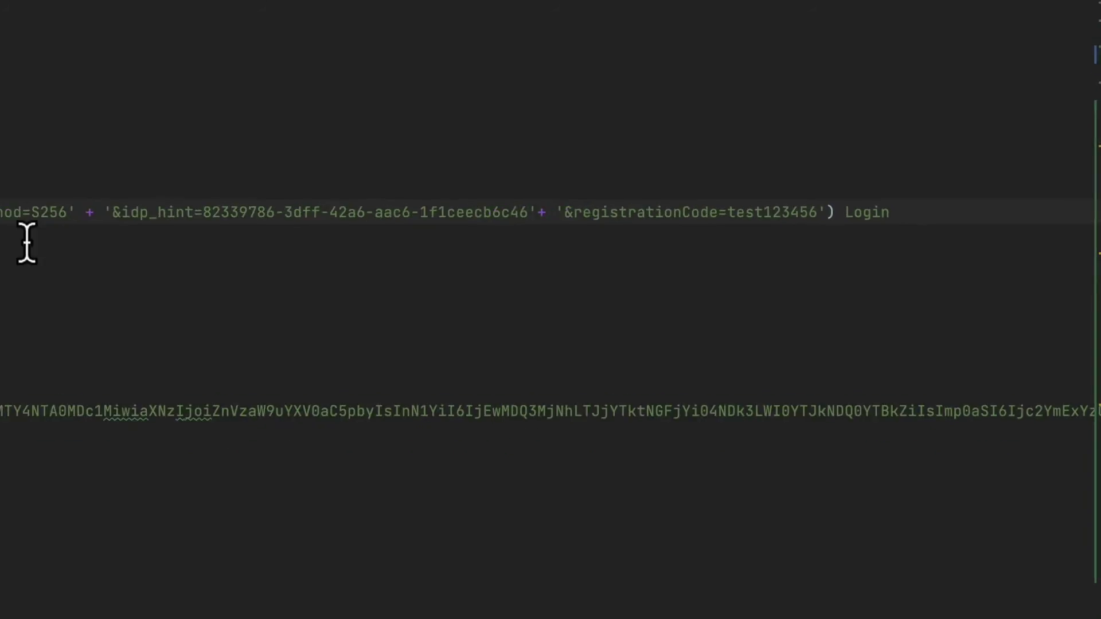
- Switch to the browser and load the localhost:3000 bookmark in a new private window
{"action": "key", "text": "ctrl+Up"}
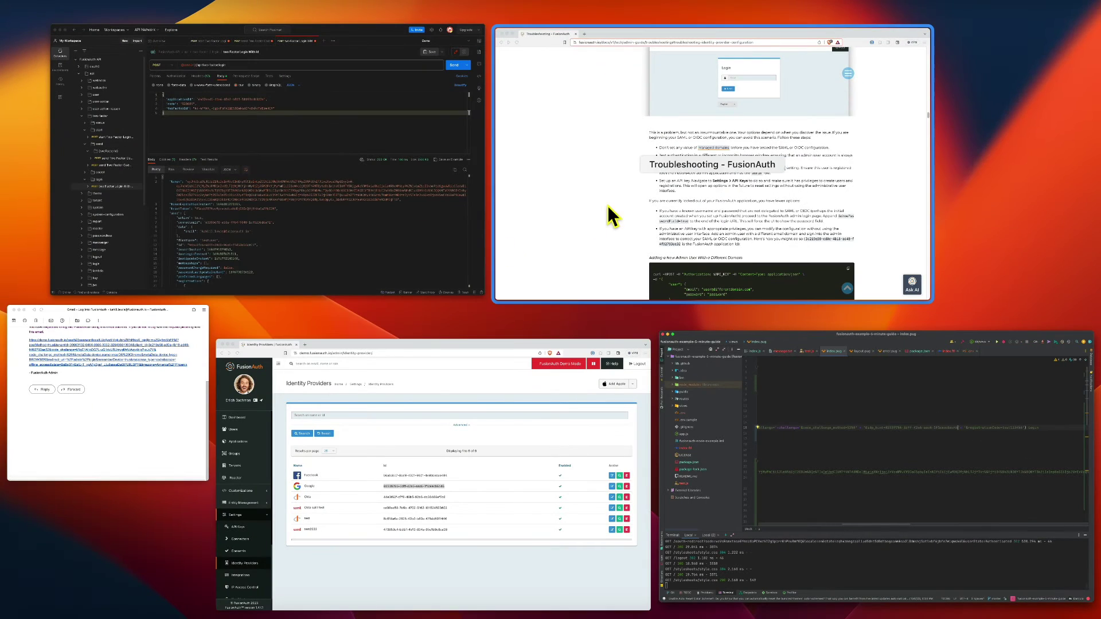
{"action": "left_click", "coordinate": [406, 395]}
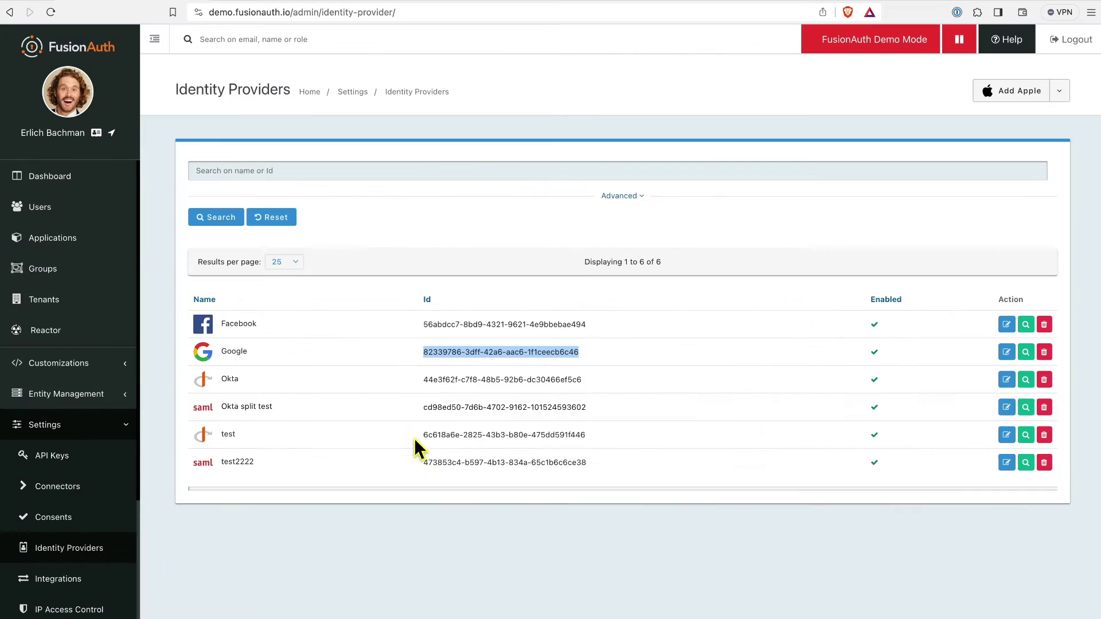
{"action": "left_click", "coordinate": [1091, 13]}
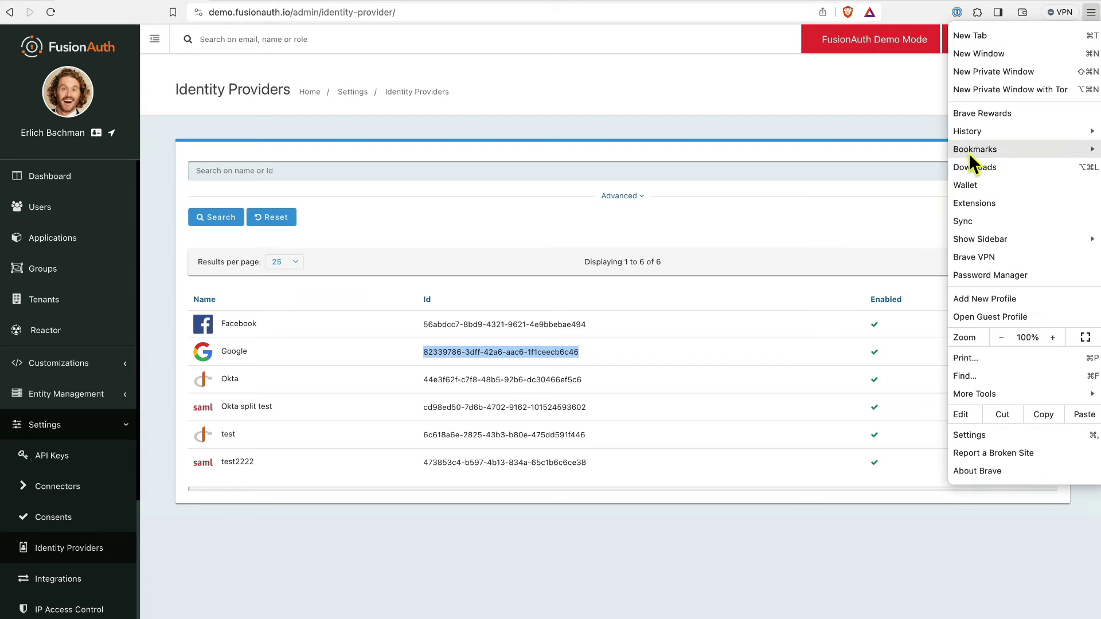
{"action": "left_click", "coordinate": [989, 73]}
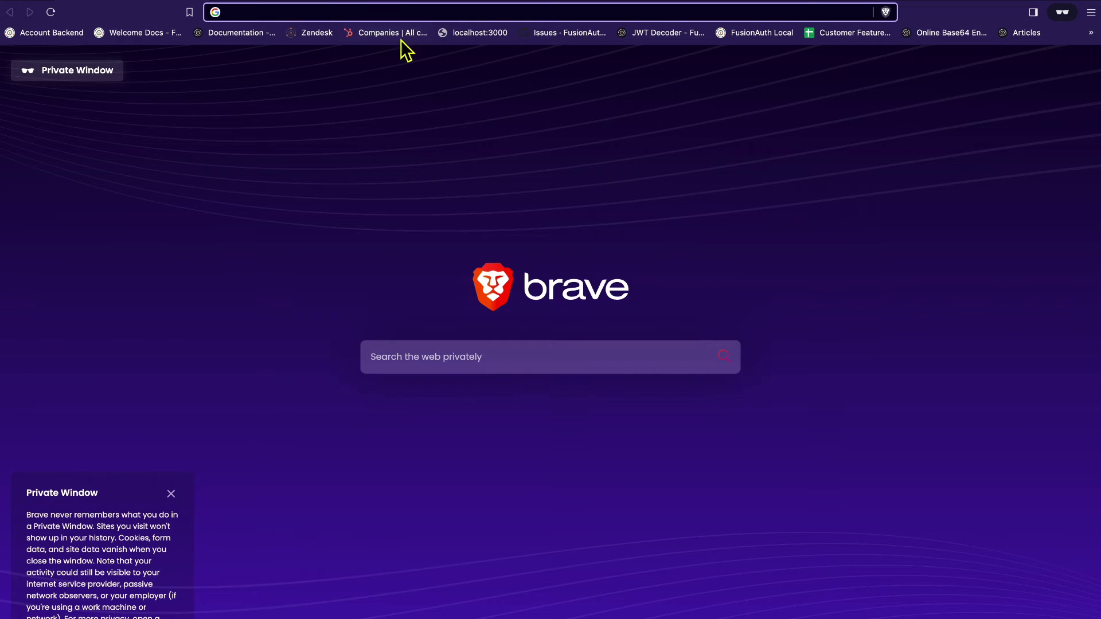
{"action": "left_click", "coordinate": [473, 35]}
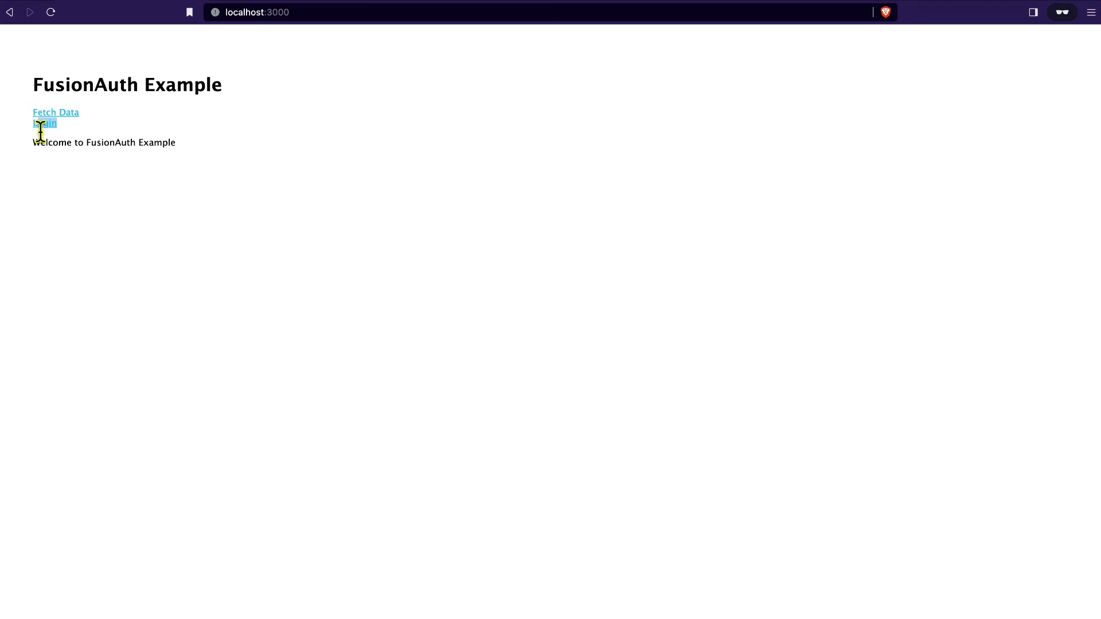
- Start the login from the FusionAuth Example page to test the identity provider hint
{"action": "left_click_drag", "start_coordinate": [36, 139], "coordinate": [177, 145]}
{"action": "left_click", "coordinate": [195, 140]}
{"action": "left_click", "coordinate": [45, 125]}
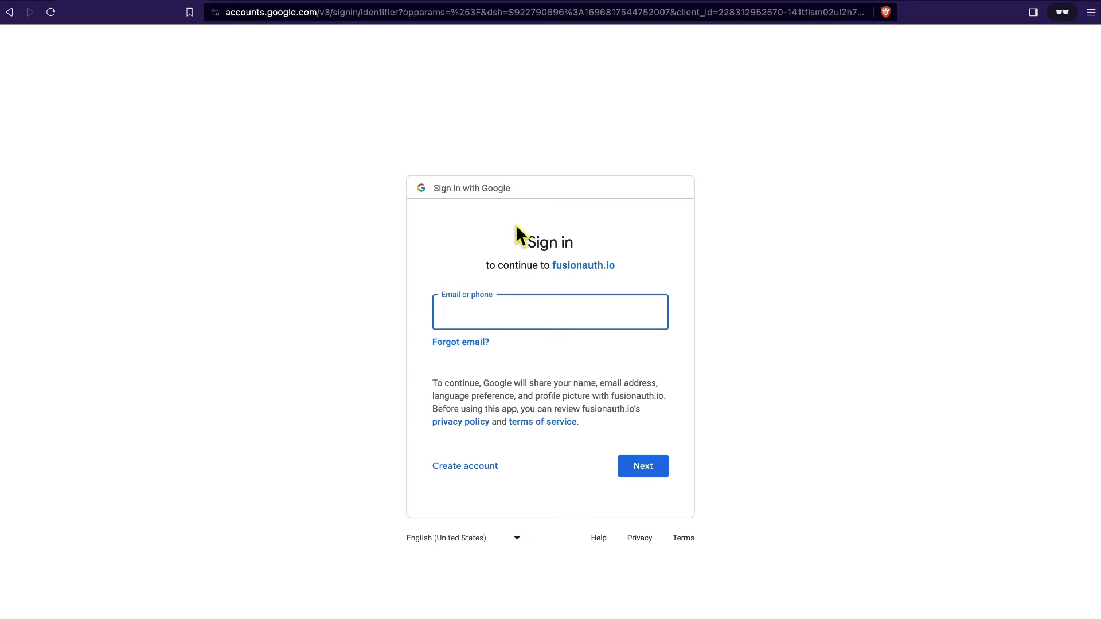
{"action": "key", "text": "ctrl+Up"}
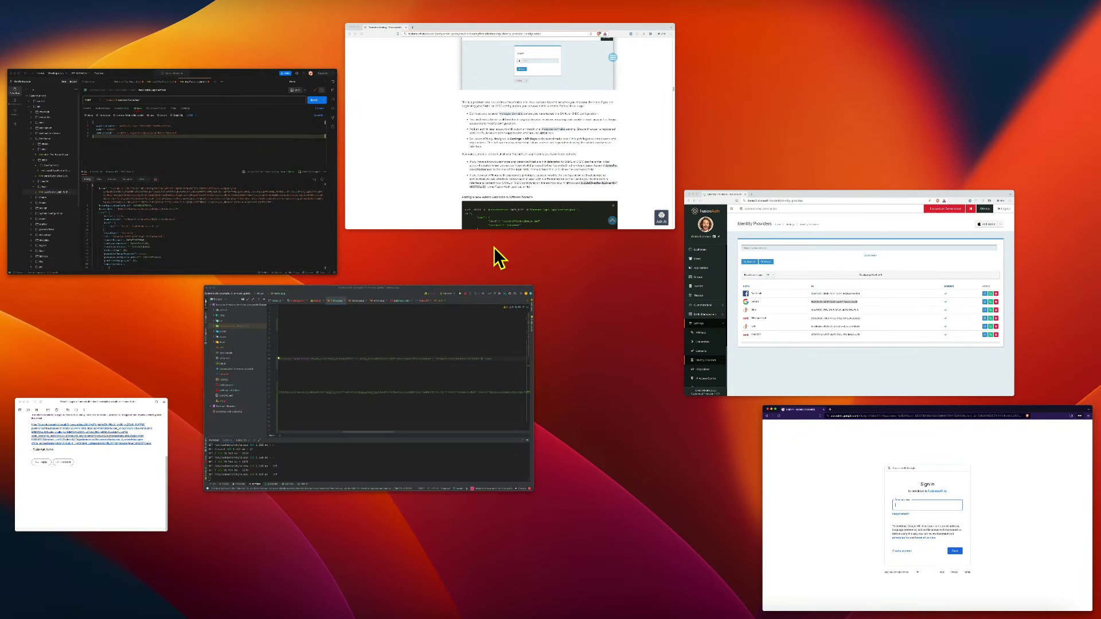
{"action": "left_click", "coordinate": [857, 473]}
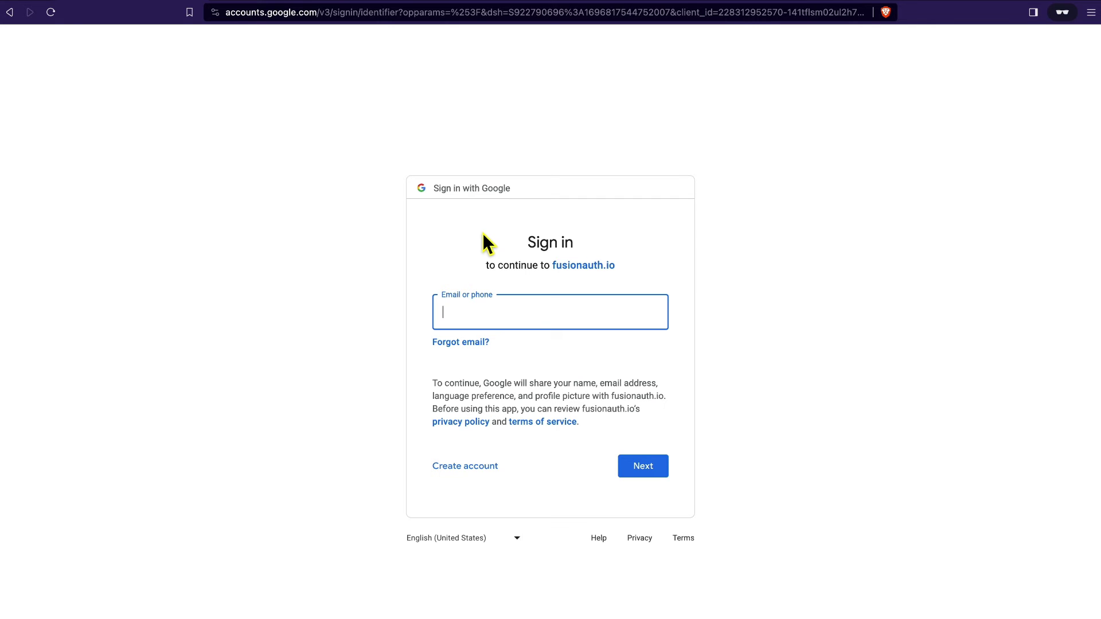
- Switch to the FusionAuth admin window, add example.com as a managed domain of the Okta split test SAML provider, and save it
{"action": "key", "text": "ctrl+Up"}
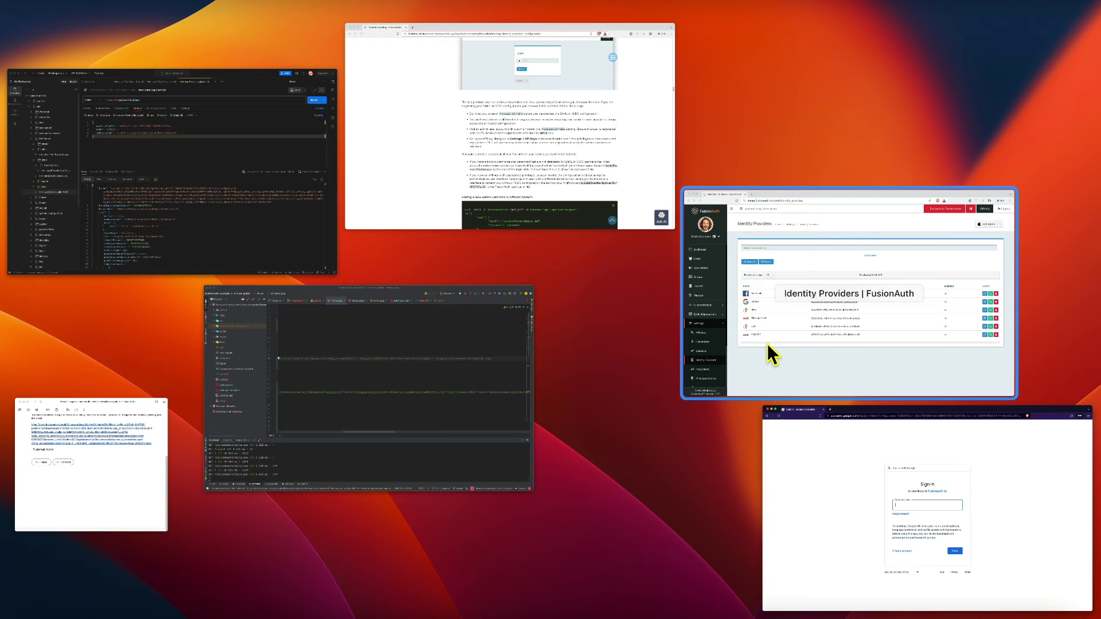
{"action": "left_click", "coordinate": [767, 343]}
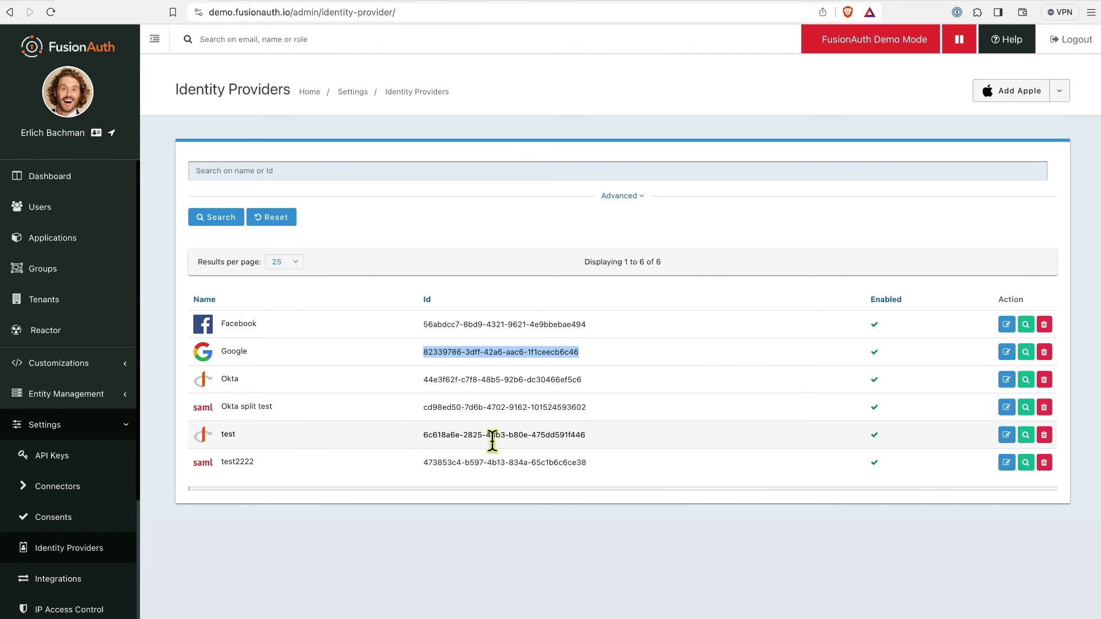
{"action": "left_click", "coordinate": [1008, 408]}
{"action": "scroll", "coordinate": [786, 464], "scroll_direction": "down", "scroll_amount": 4}
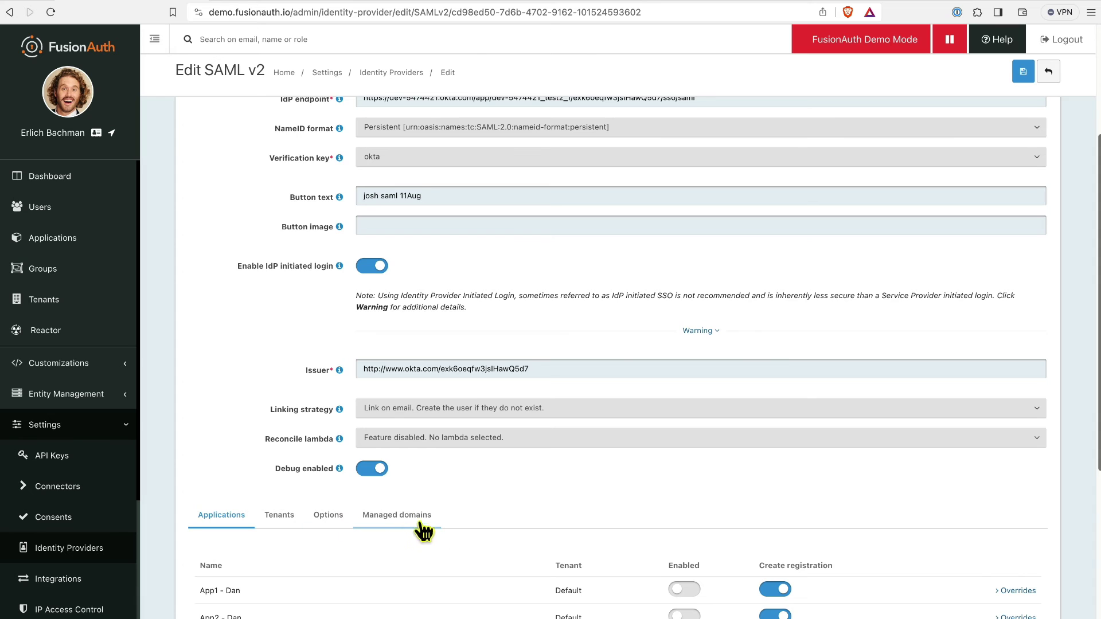
{"action": "left_click", "coordinate": [415, 521]}
{"action": "scroll", "coordinate": [533, 462], "scroll_direction": "down", "scroll_amount": 1}
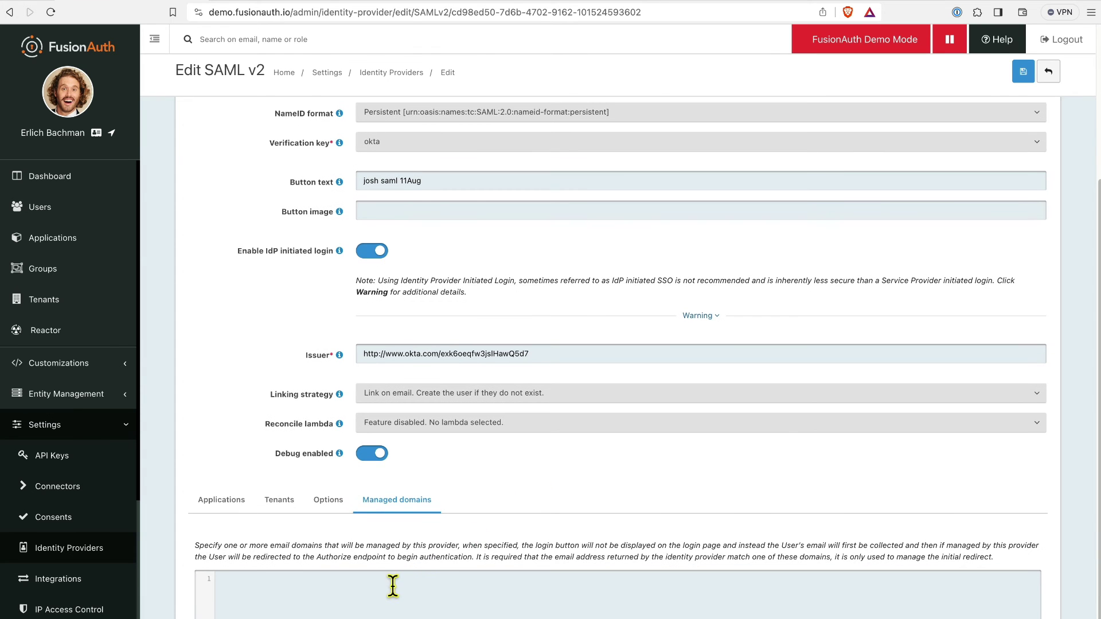
{"action": "left_click", "coordinate": [420, 578]}
{"action": "type", "text": "example.com"}
{"action": "scroll", "coordinate": [545, 427], "scroll_direction": "up", "scroll_amount": 1}
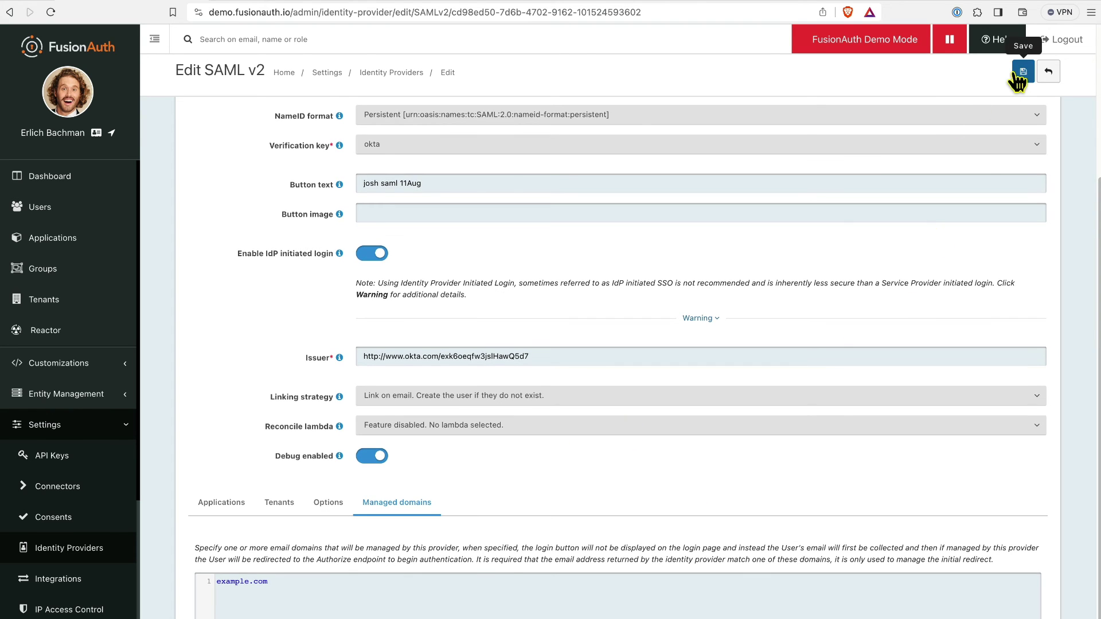
{"action": "left_click", "coordinate": [1023, 72]}
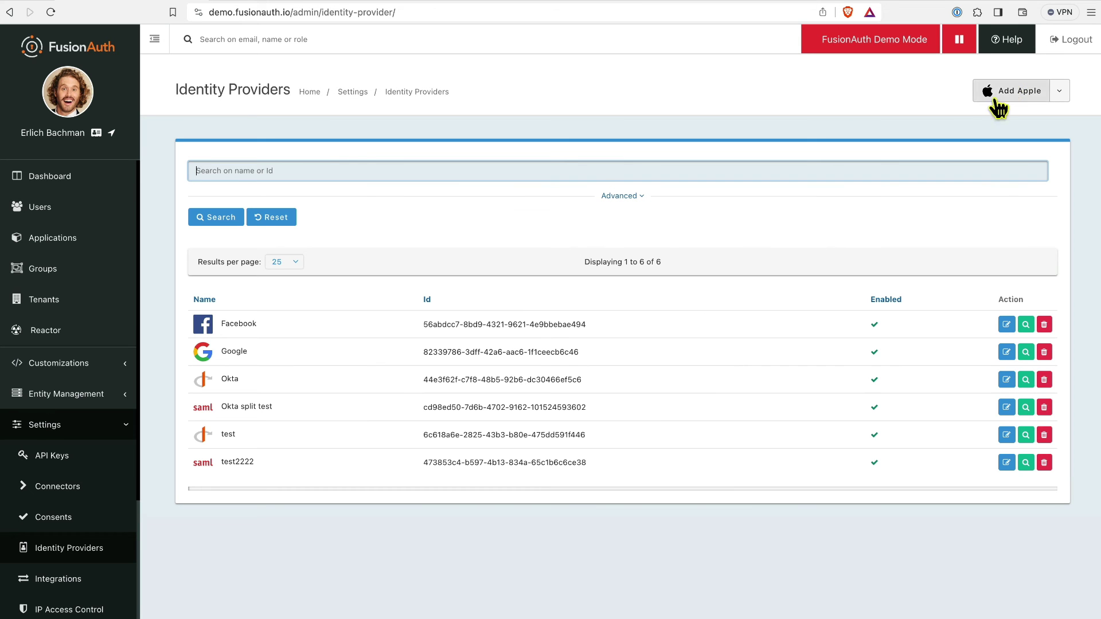
- Log out of FusionAuth and submit a test e-mail address at example.com through the normal login form
{"action": "left_click", "coordinate": [1074, 43]}
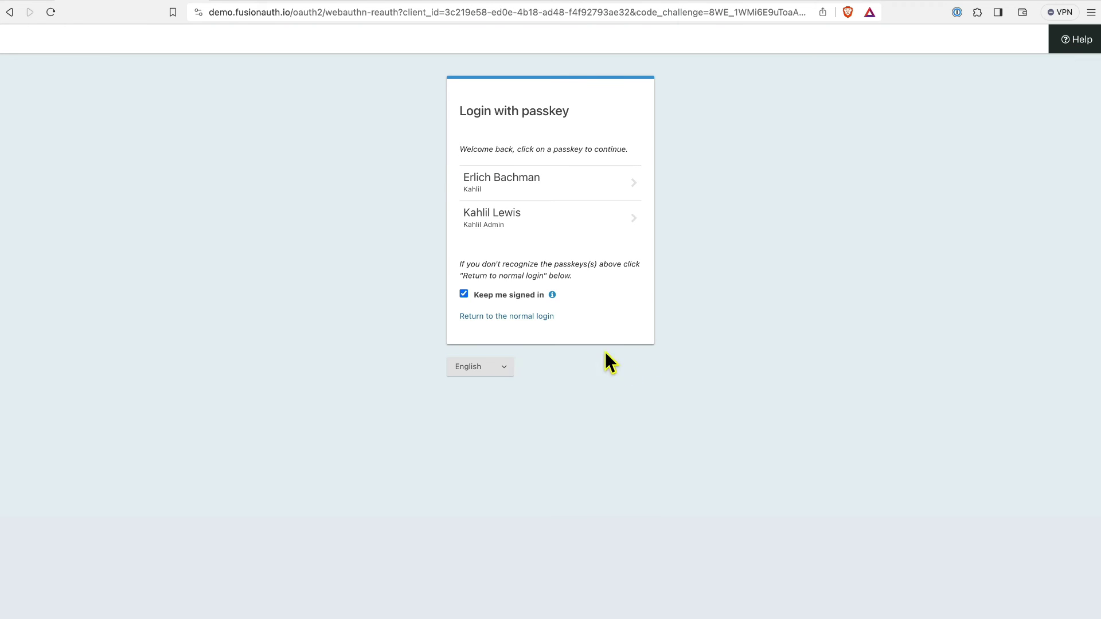
{"action": "left_click", "coordinate": [505, 316]}
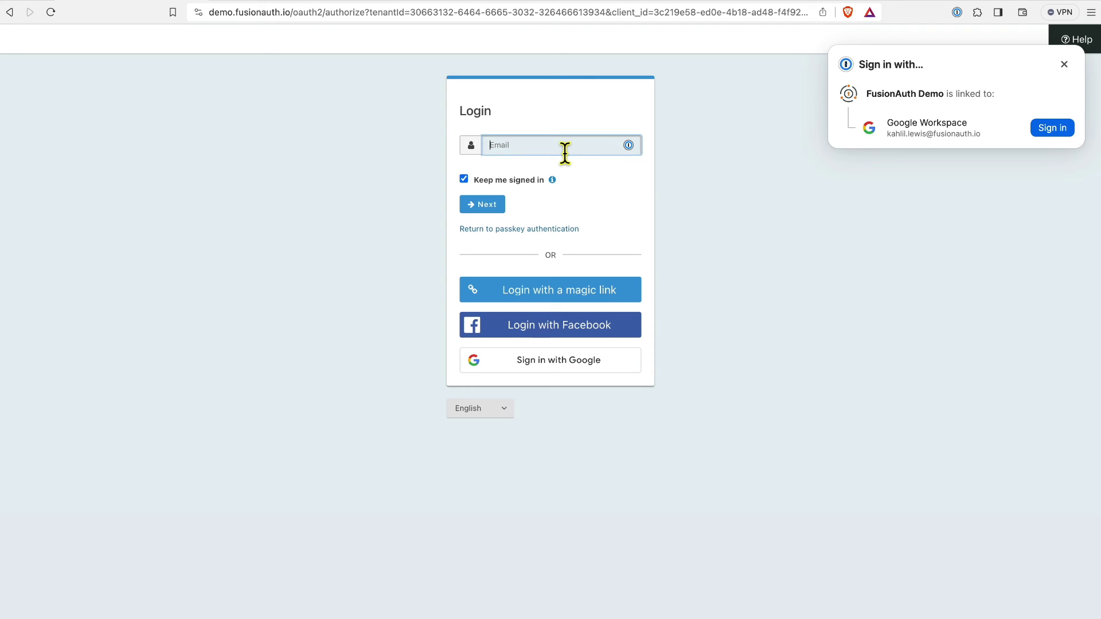
{"action": "type", "text": "testuser@example.com"}
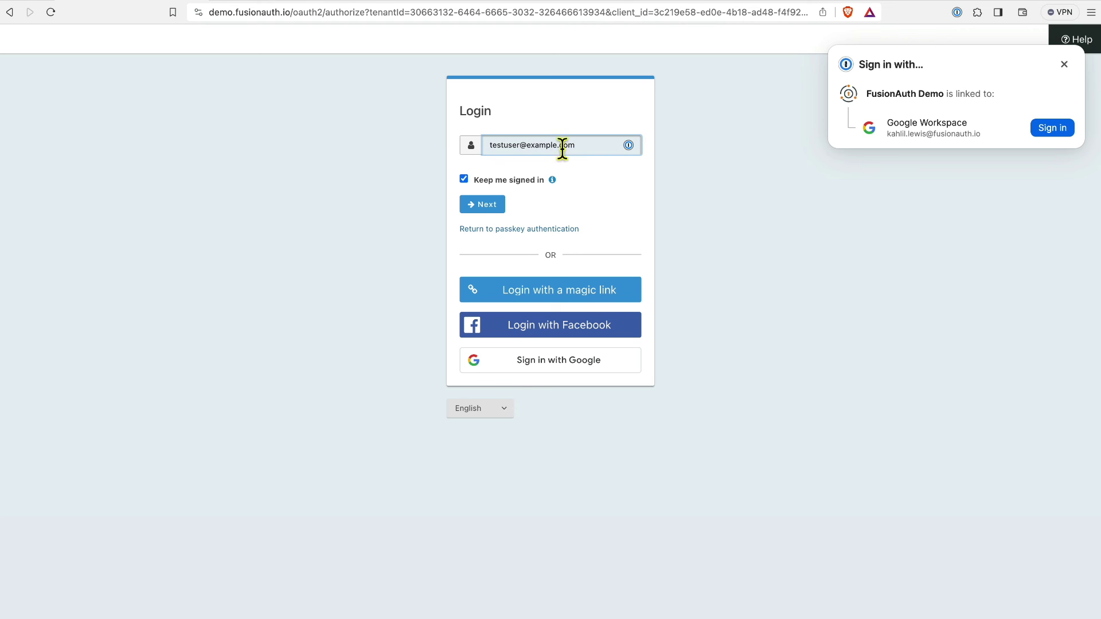
{"action": "left_click", "coordinate": [479, 213]}
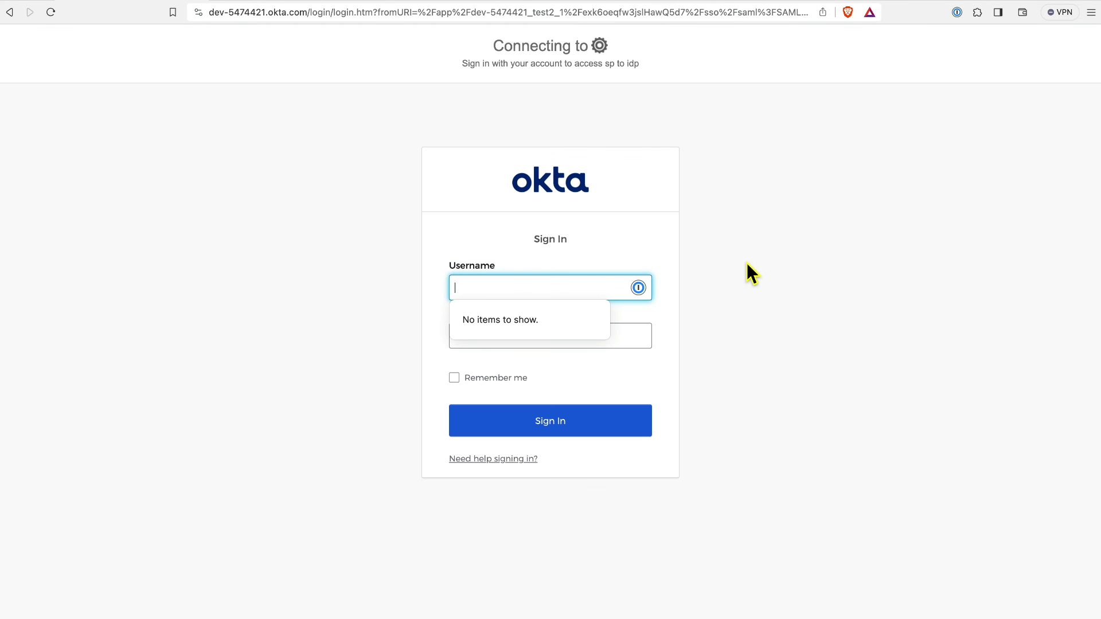
{"action": "left_click", "coordinate": [772, 277]}
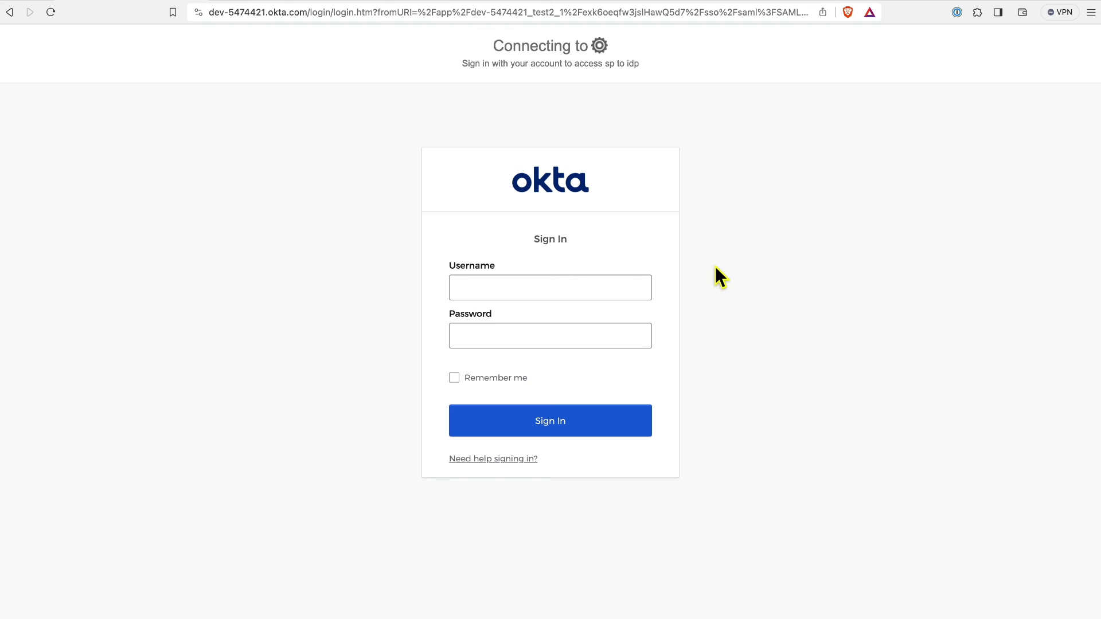
{"action": "key", "text": "ctrl+Up"}
{"action": "left_click", "coordinate": [818, 373]}
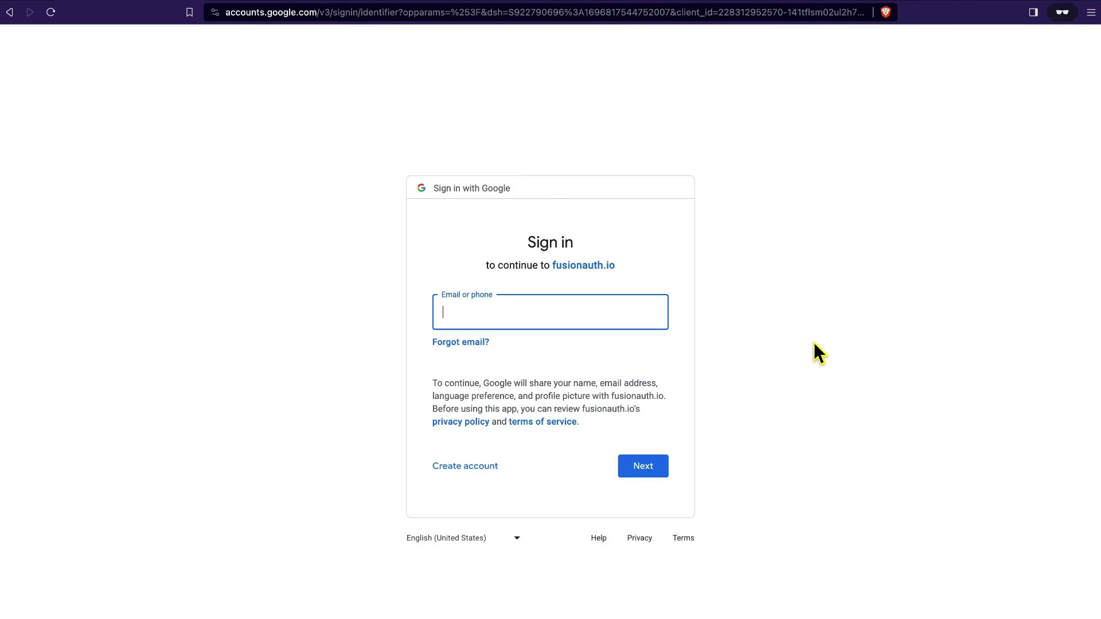
{"action": "left_click", "coordinate": [201, 1]}
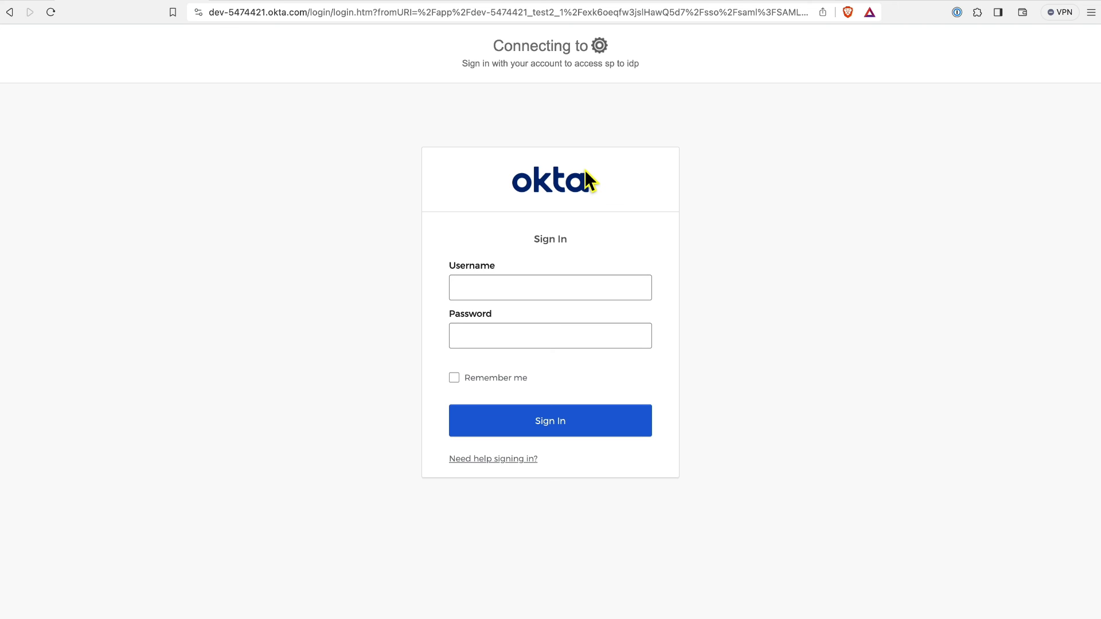